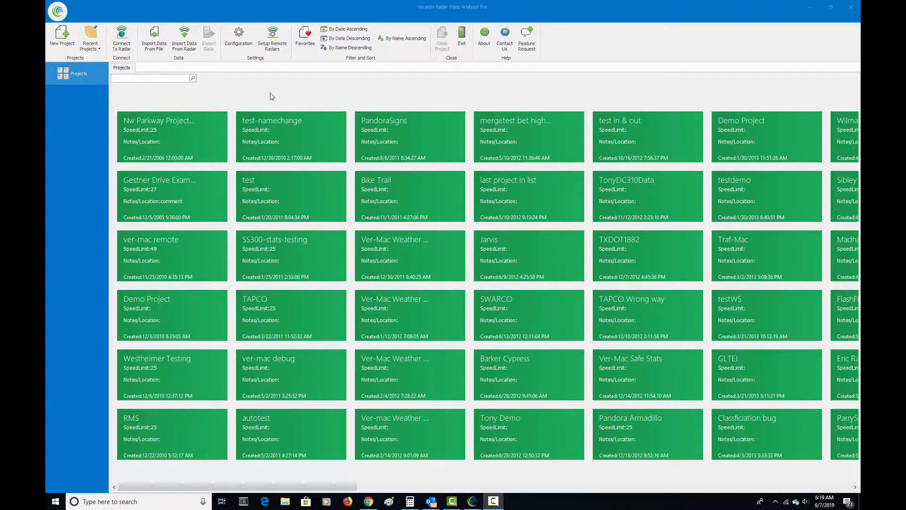
Add a new entry with the location name Tetryon REZ to the remote radar connections
{"action": "left_click", "coordinate": [272, 38]}
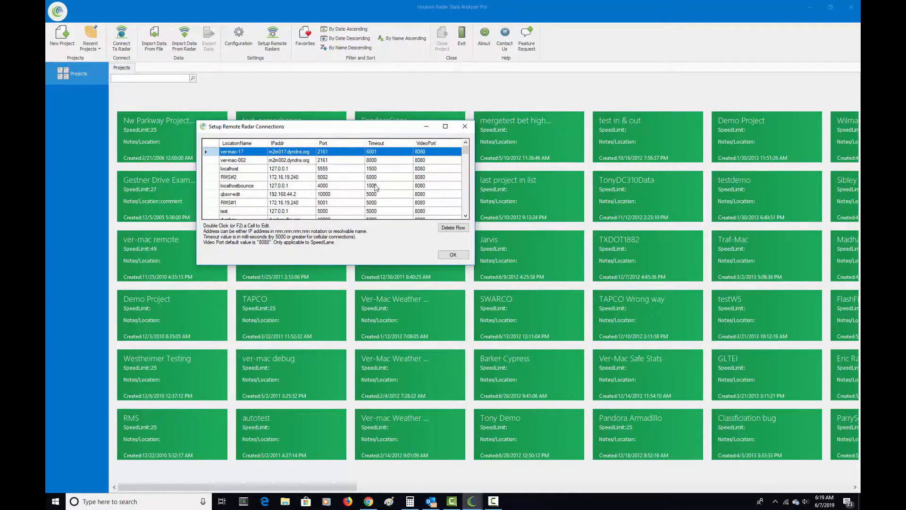
{"action": "scroll", "coordinate": [375, 187], "scroll_direction": "down", "scroll_amount": 10}
{"action": "scroll", "coordinate": [375, 187], "scroll_direction": "down", "scroll_amount": 5}
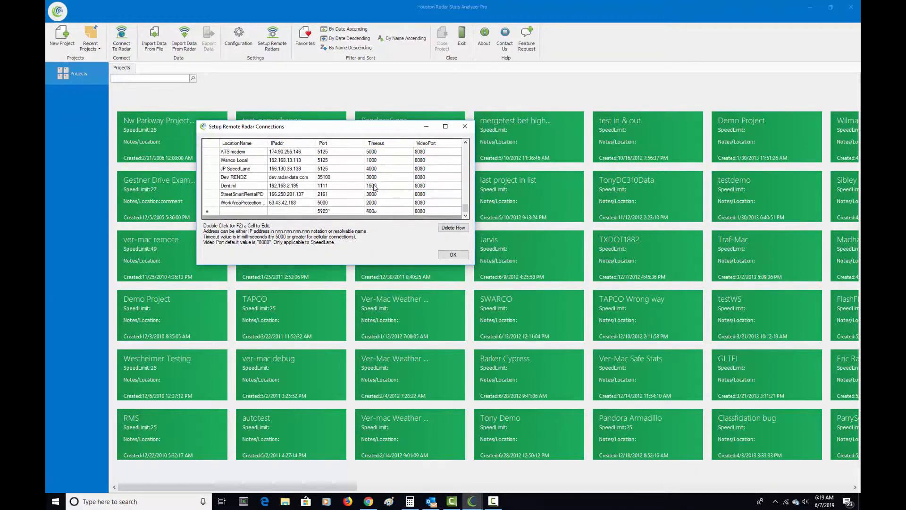
{"action": "left_click", "coordinate": [244, 211]}
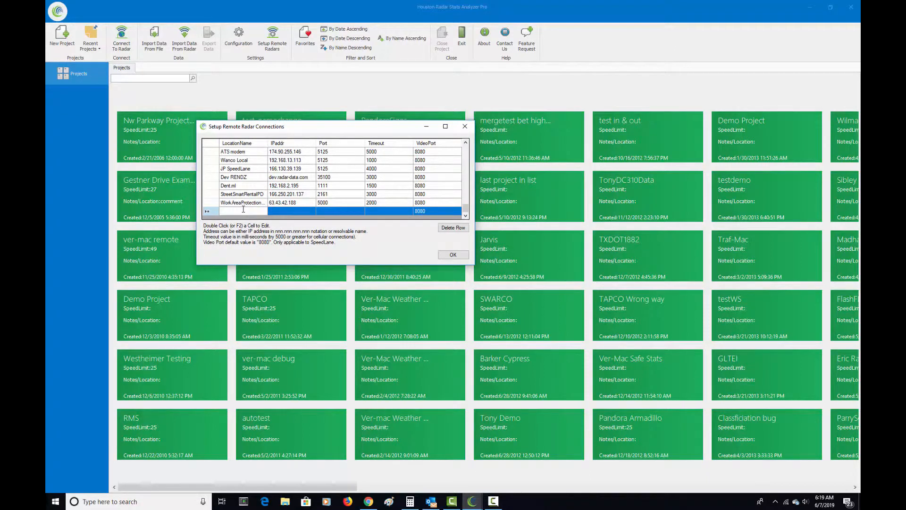
{"action": "type", "text": "Tetryon REZ"}
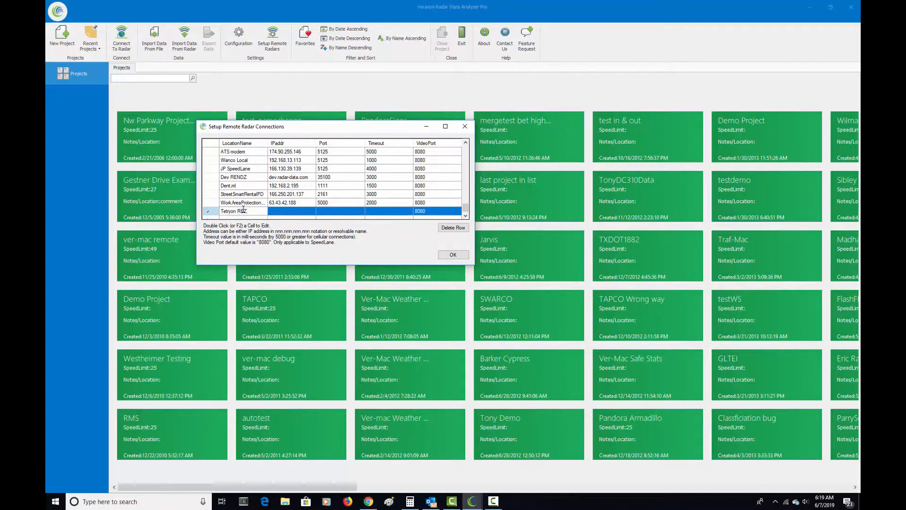
Set the Tetryon REZ entry's IP address to radar-data.com and its port to 35100
{"action": "left_click", "coordinate": [287, 211]}
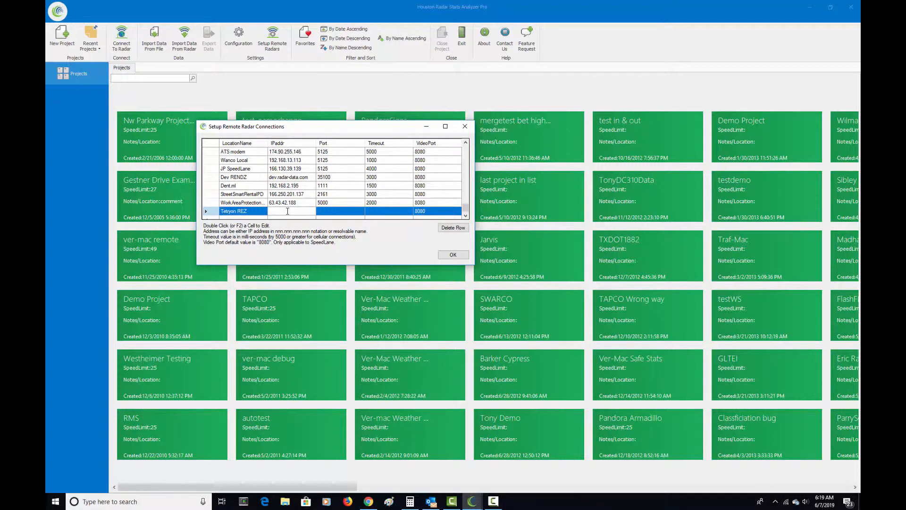
{"action": "type", "text": "radar-data.com"}
{"action": "left_click", "coordinate": [333, 215]}
{"action": "left_click", "coordinate": [332, 211]}
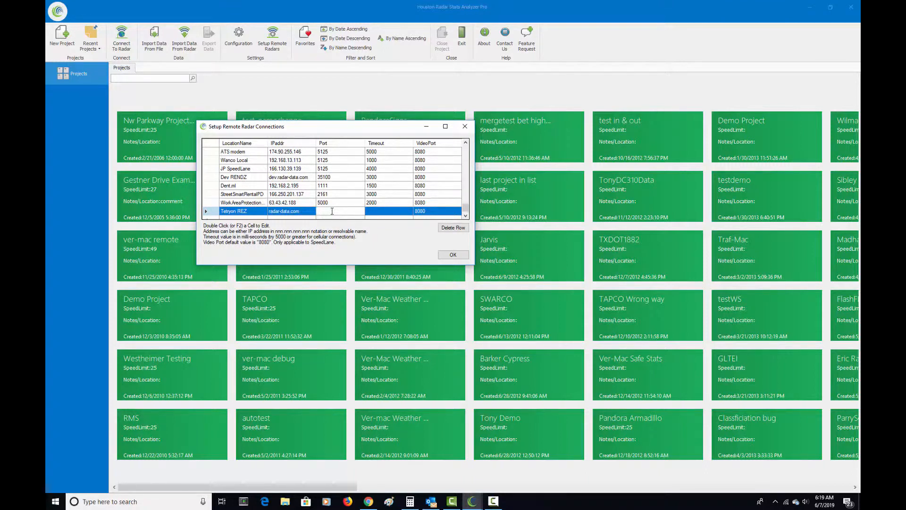
{"action": "type", "text": "35100"}
Set the Tetryon REZ entry's timeout to 5000 and close the remote radar connection setup
{"action": "left_click", "coordinate": [377, 211]}
{"action": "double_click", "coordinate": [378, 212]}
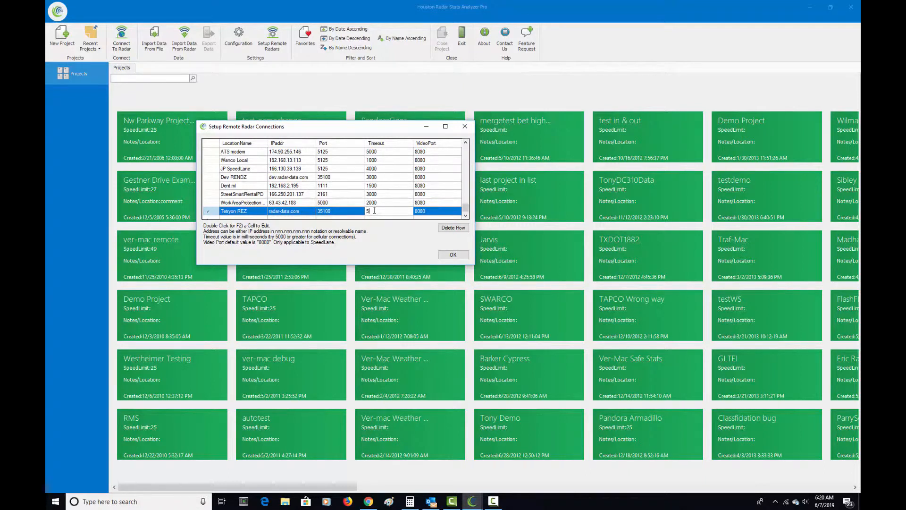
{"action": "type", "text": "000"}
{"action": "key", "text": "Return"}
{"action": "left_click", "coordinate": [453, 255]}
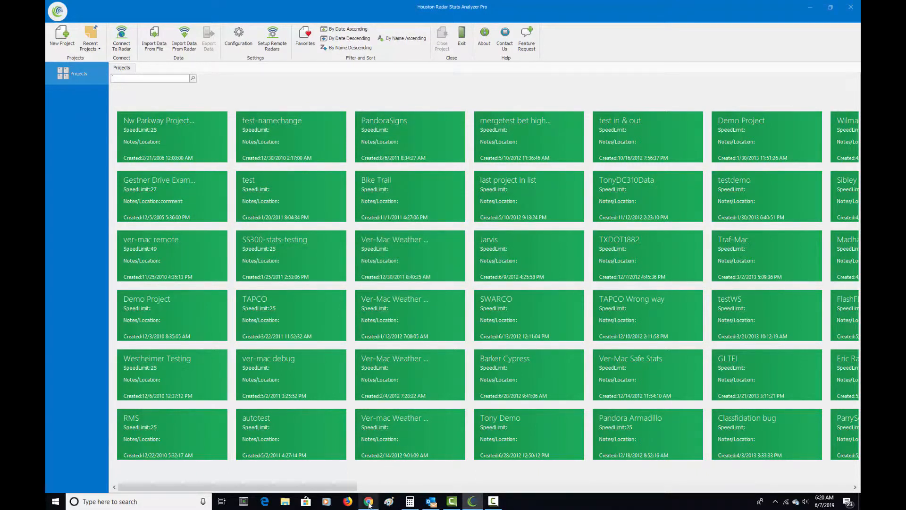
Switch to the Houston Radar web page in Chrome and expand the details of location A1010251 to check its time since last connect
{"action": "mouse_move", "coordinate": [373, 504]}
{"action": "left_click", "coordinate": [369, 458]}
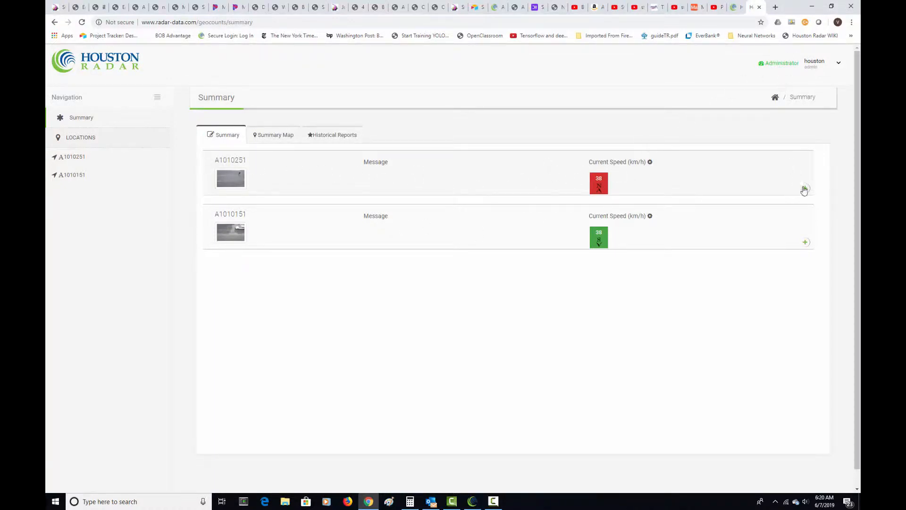
{"action": "left_click", "coordinate": [805, 188]}
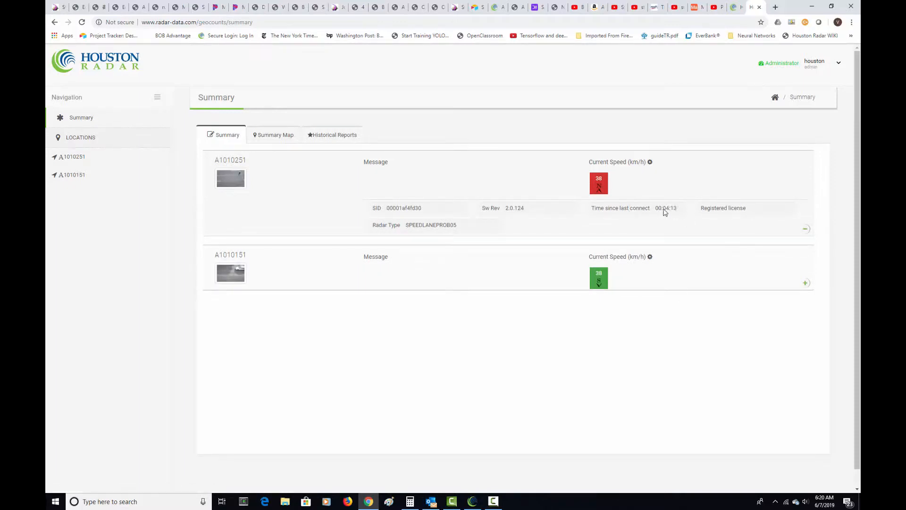
Enable rendezvous with the radar on next connect for location A1010251, update its configuration, and check its status in the summary
{"action": "left_click", "coordinate": [238, 162]}
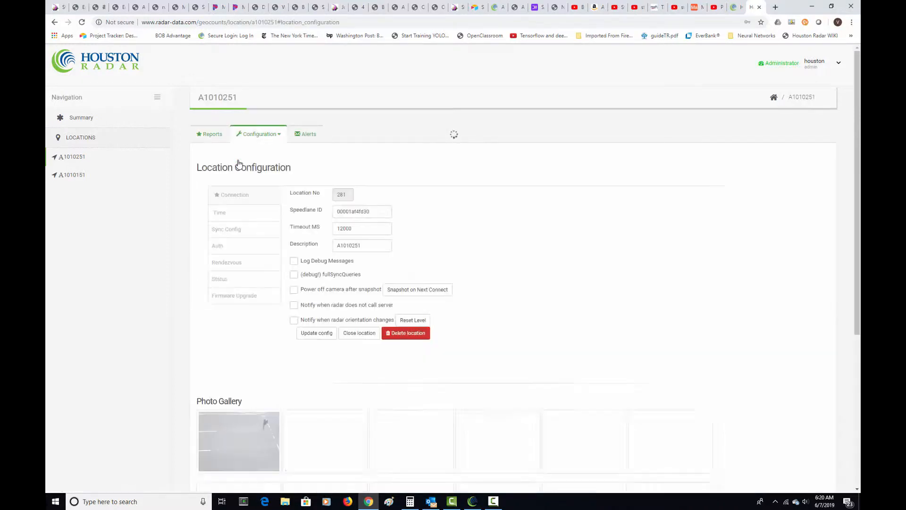
{"action": "left_click", "coordinate": [274, 135]}
{"action": "left_click", "coordinate": [268, 153]}
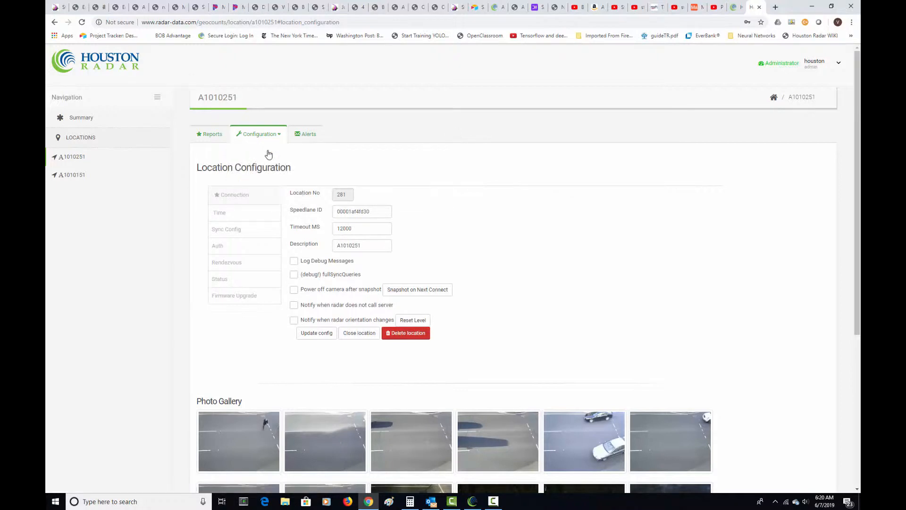
{"action": "left_click", "coordinate": [222, 267]}
{"action": "left_click", "coordinate": [295, 195]}
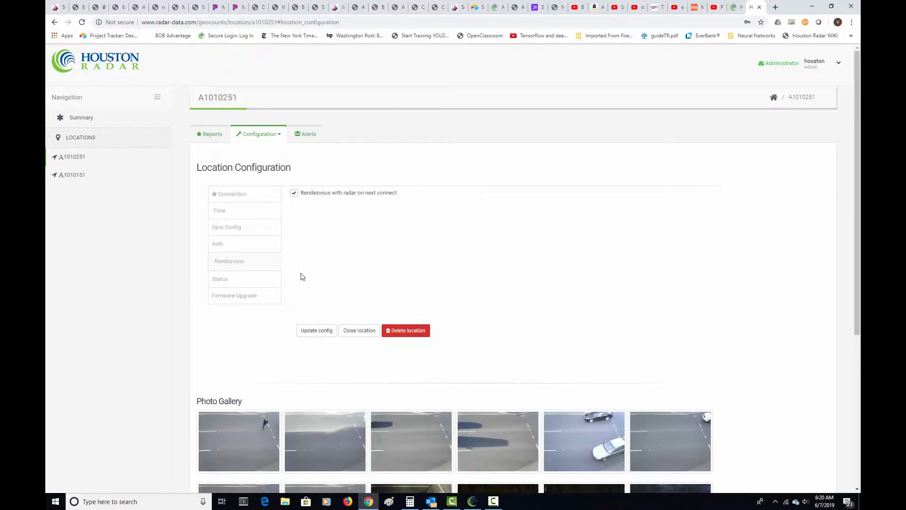
{"action": "left_click", "coordinate": [318, 331]}
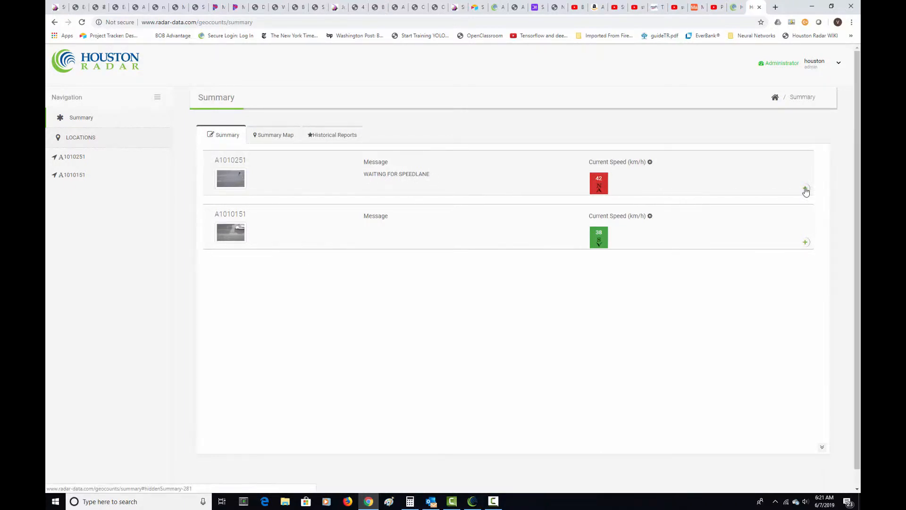
{"action": "left_click", "coordinate": [805, 187]}
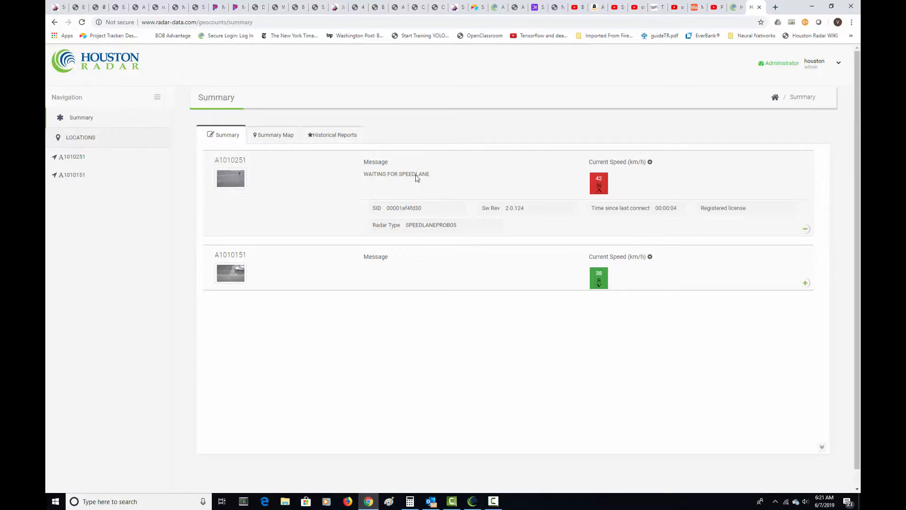
{"action": "left_click", "coordinate": [805, 230]}
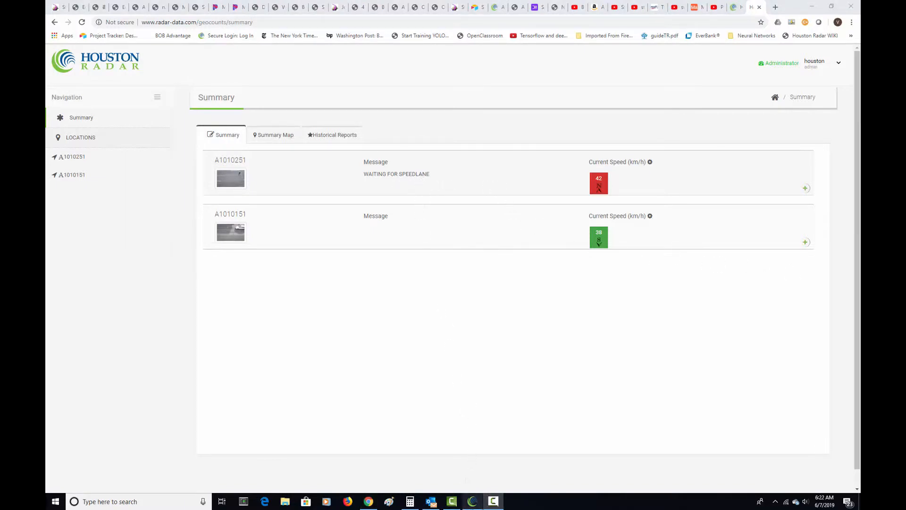
Switch to Houston Radar Stats Analyzer Pro and choose REMOTE:Tetryon REZ(radar-data.com) as the connection for connecting to the radar
{"action": "left_click", "coordinate": [473, 502]}
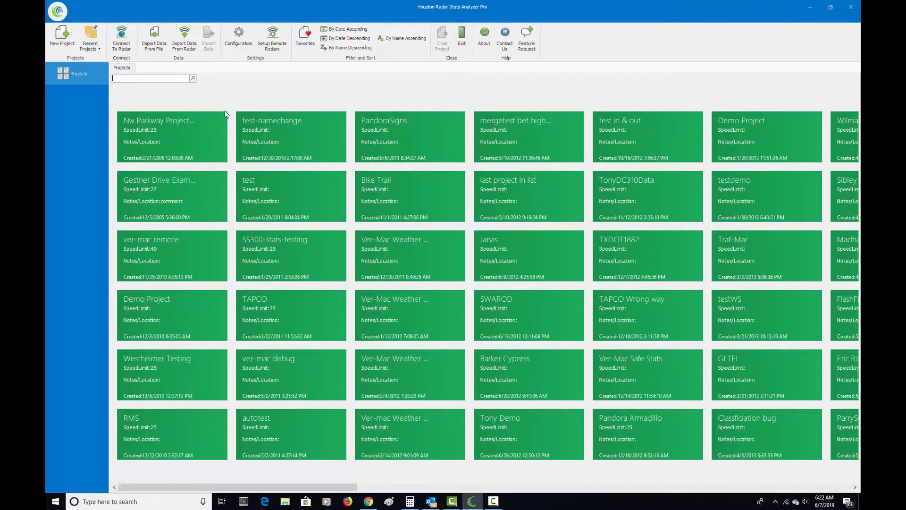
{"action": "left_click_drag", "start_coordinate": [212, 37], "coordinate": [399, 82]}
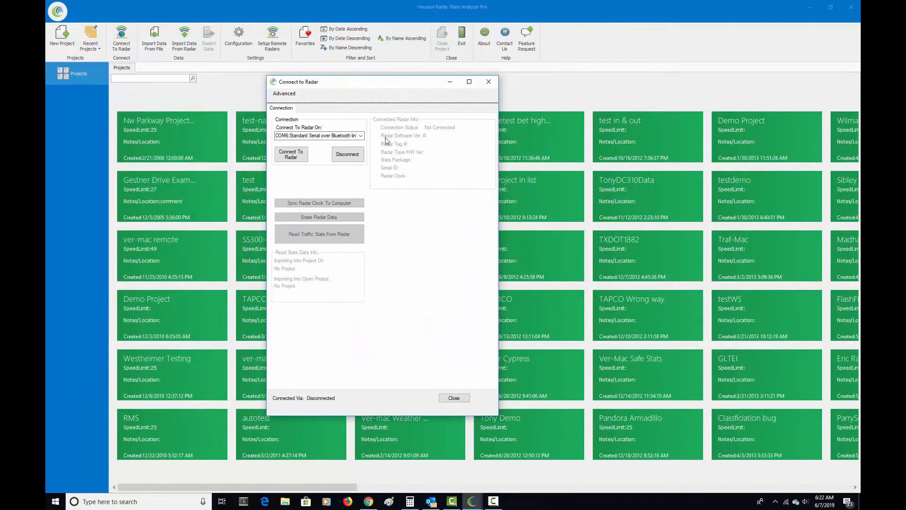
{"action": "left_click", "coordinate": [361, 135]}
{"action": "left_click_drag", "start_coordinate": [361, 161], "coordinate": [359, 274]}
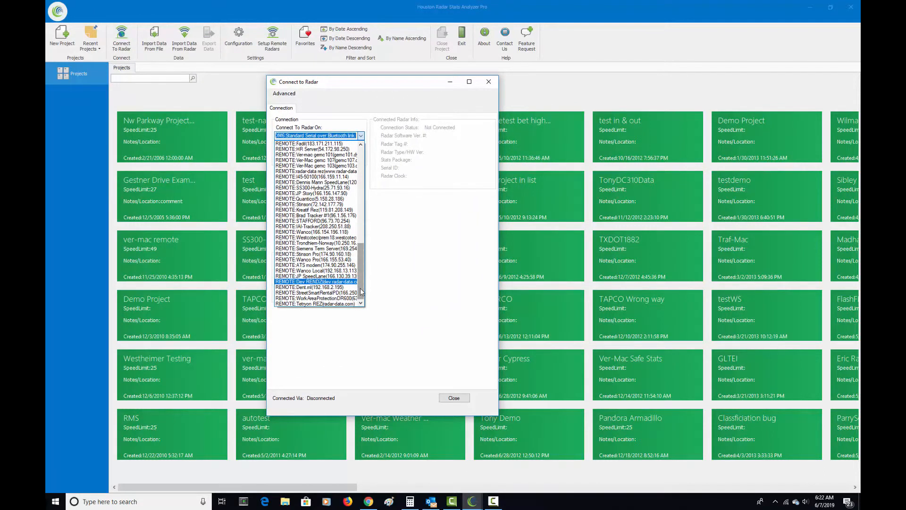
{"action": "left_click", "coordinate": [317, 304]}
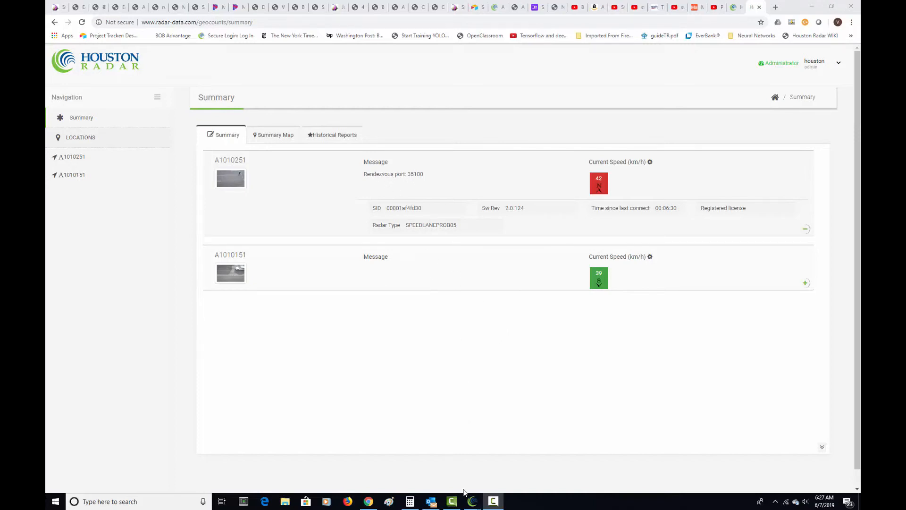
Connect to the radar over the chosen Tetryon REZ connection from the Connect to Radar window and show its SpeedLane setup
{"action": "mouse_move", "coordinate": [472, 500]}
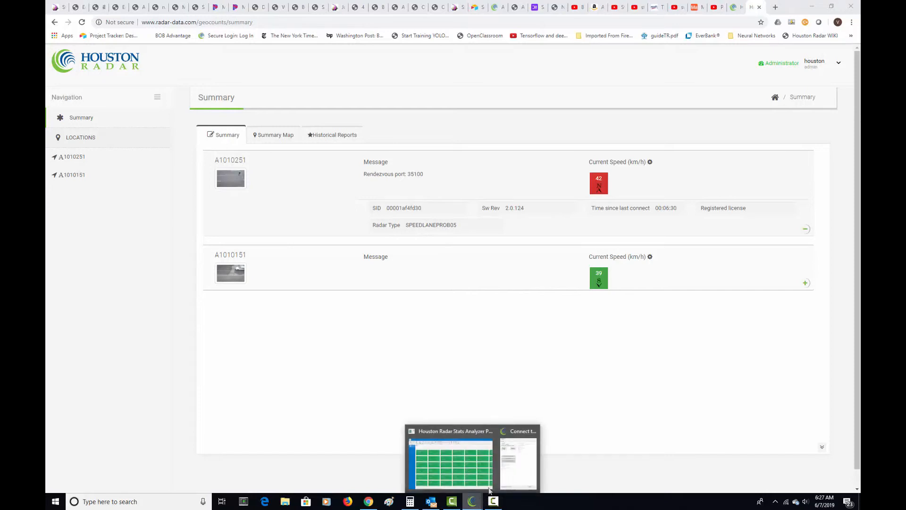
{"action": "left_click", "coordinate": [518, 461]}
{"action": "left_click", "coordinate": [293, 158]}
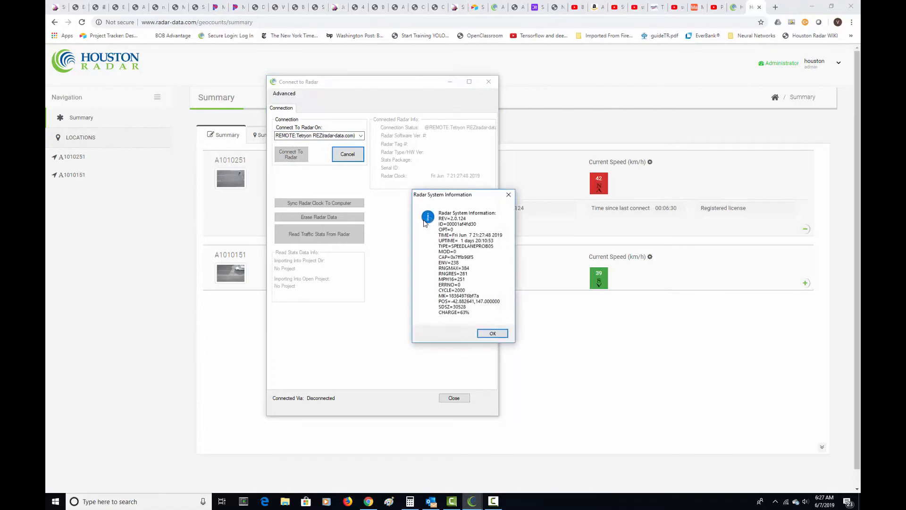
{"action": "left_click", "coordinate": [502, 334]}
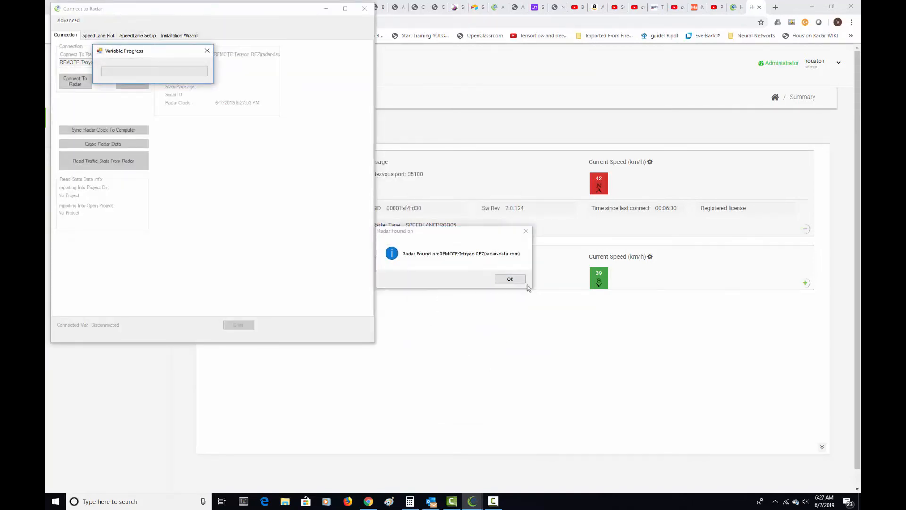
{"action": "left_click", "coordinate": [511, 278]}
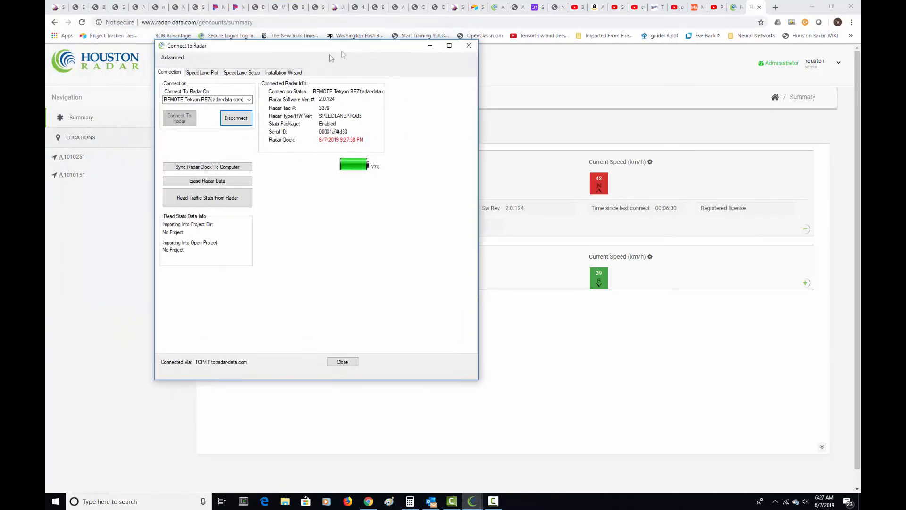
{"action": "left_click", "coordinate": [236, 72]}
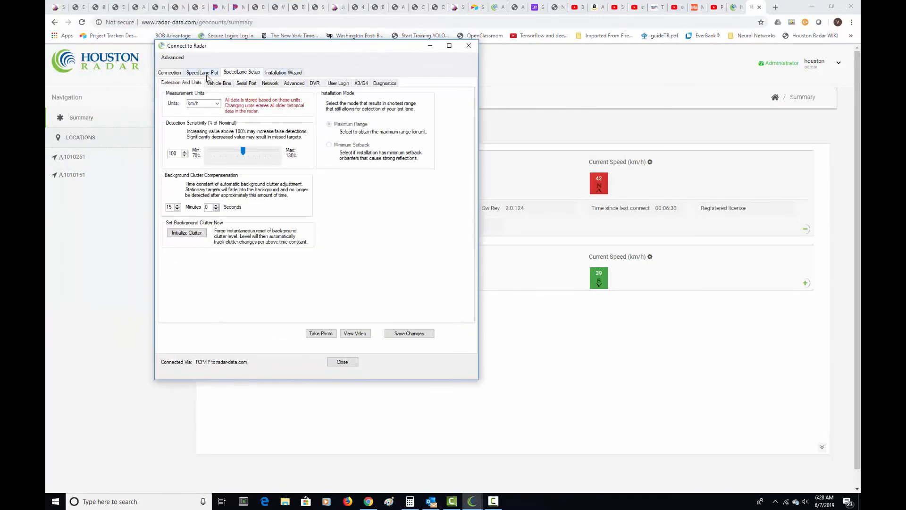